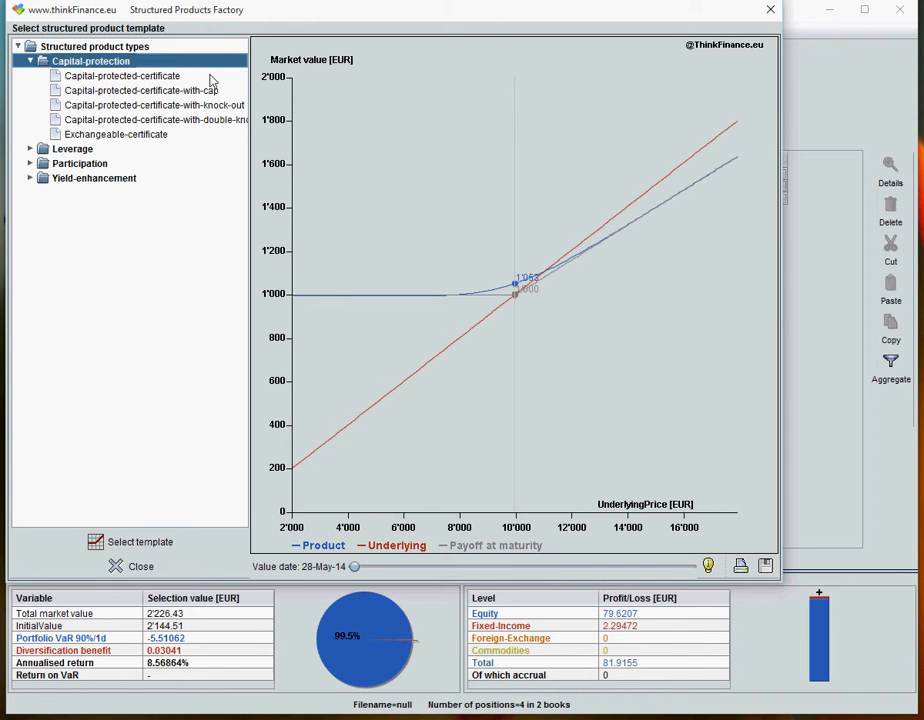
- Preview the payoff charts of the capital-protection templates, from the plain capital-protected certificate through to the exchangeable certificate
left_click(145, 80)
left_click(143, 90)
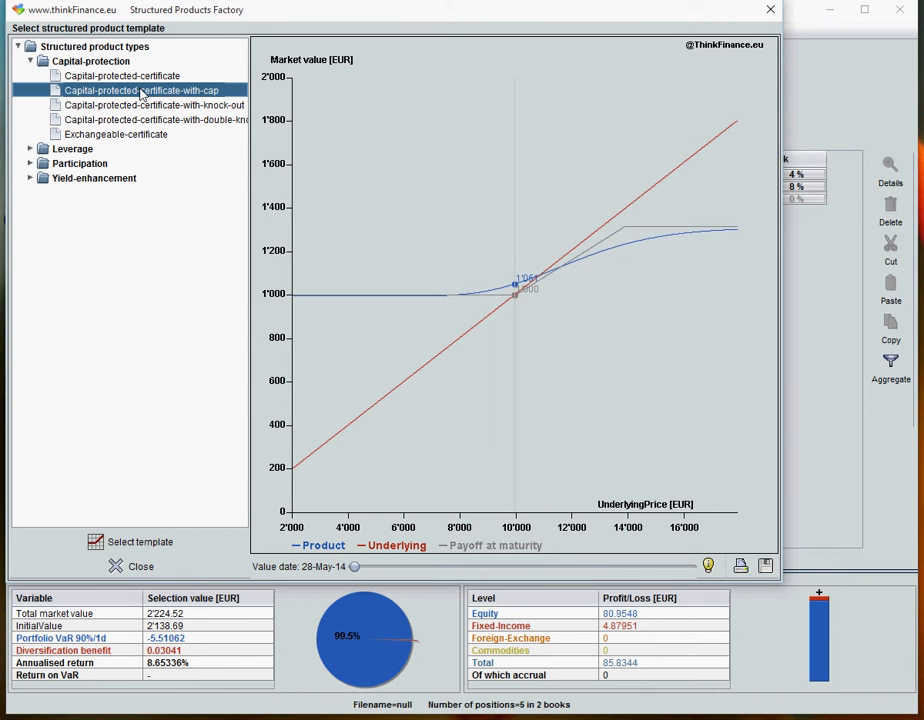
left_click(141, 106)
left_click(143, 120)
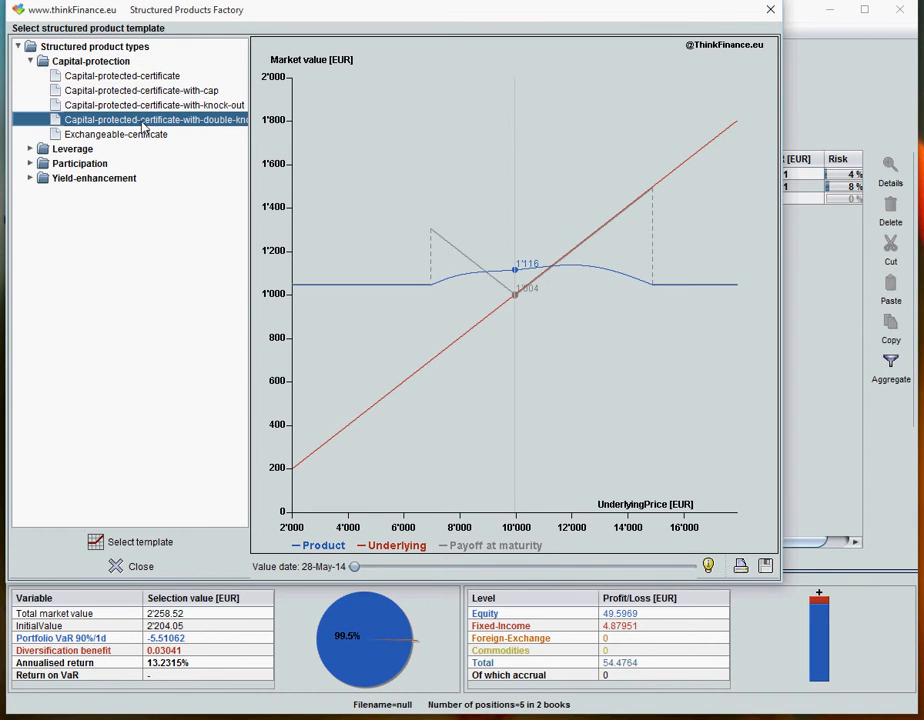
left_click(145, 136)
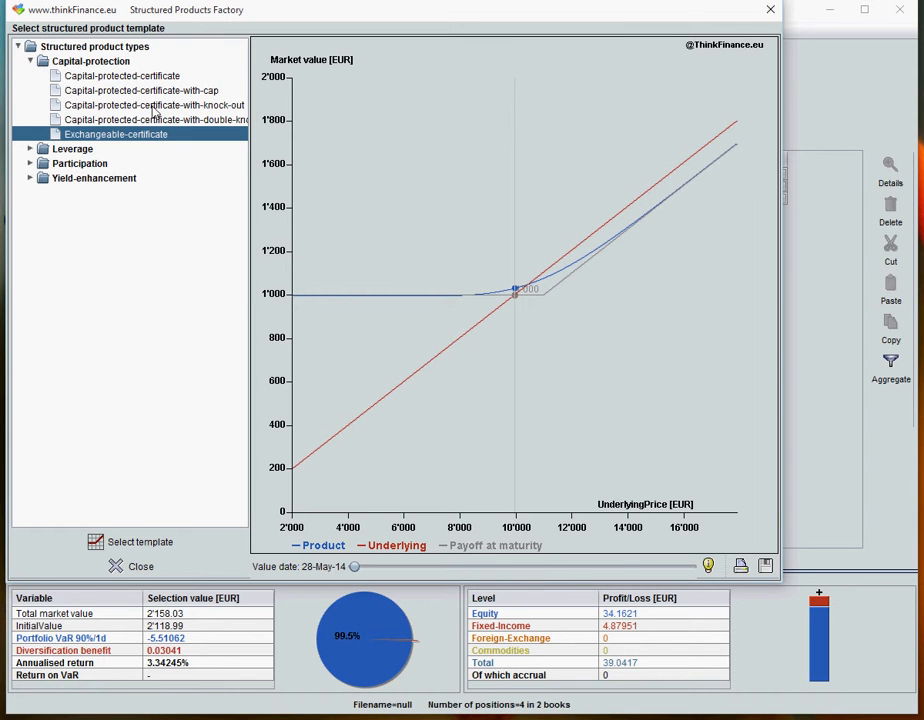
- Look over the Capital-protection, Leverage, Participation and Yield-enhancement product categories
left_click(105, 62)
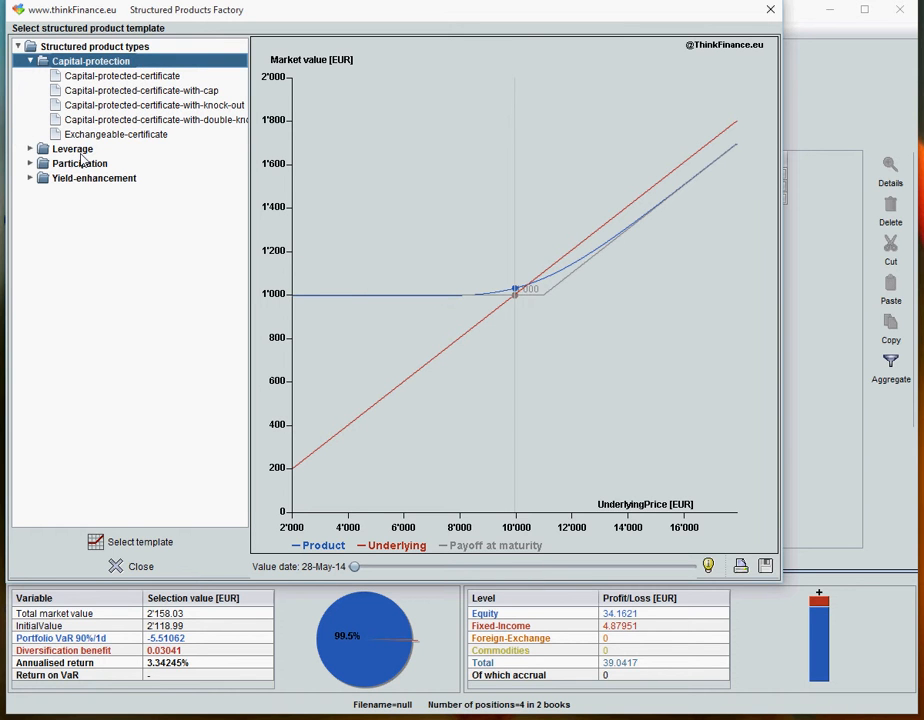
left_click(74, 149)
left_click(79, 165)
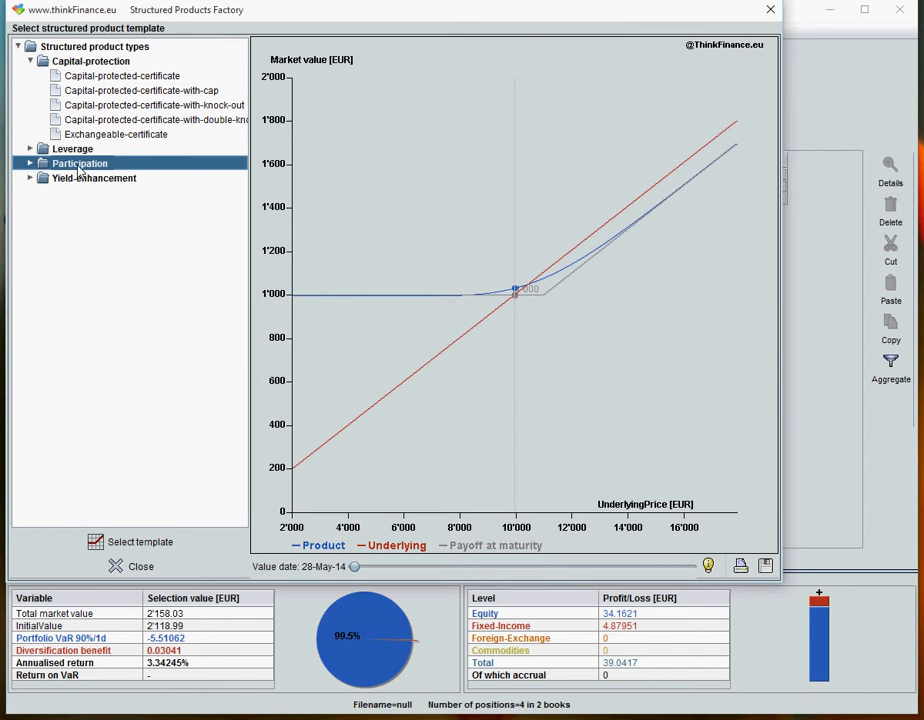
left_click(78, 180)
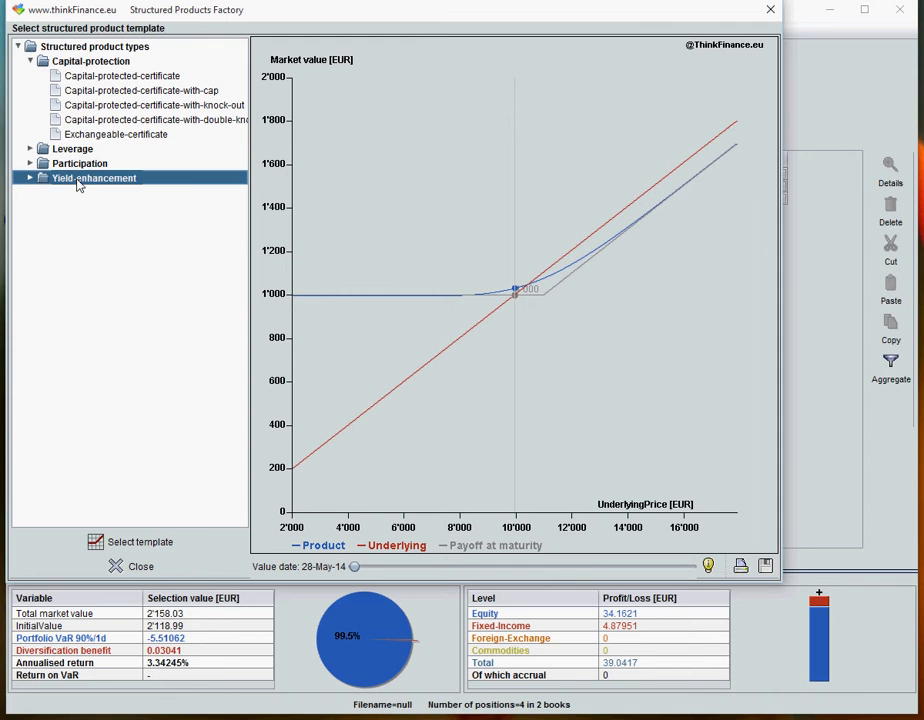
- Preview the Airbag, Bonus, Outperformance and Outperformance-bonus participation templates, and load the Twin-win-certificate template
left_click(30, 163)
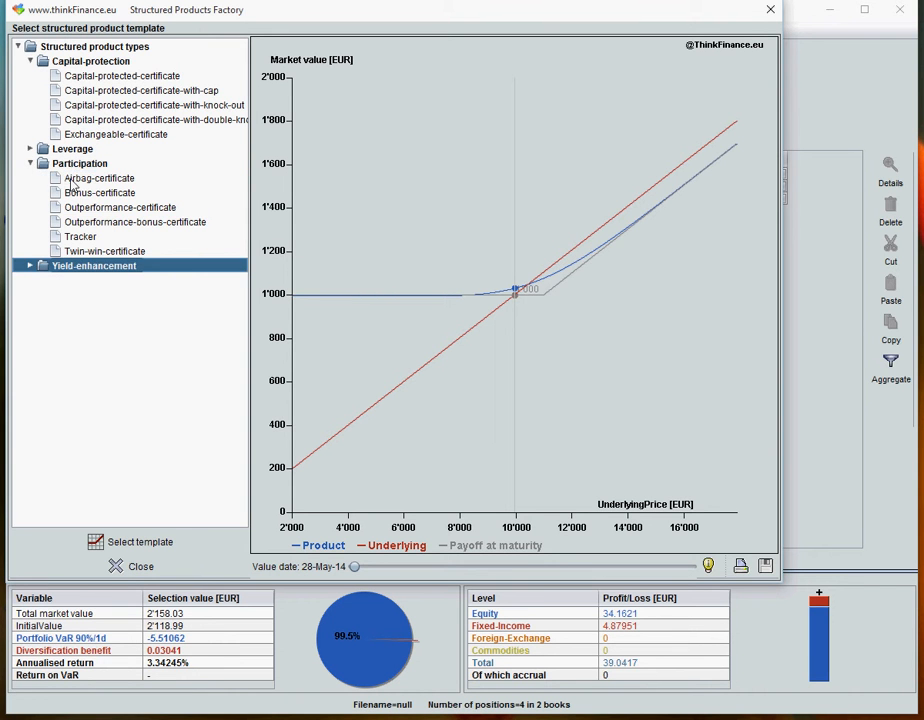
left_click(72, 180)
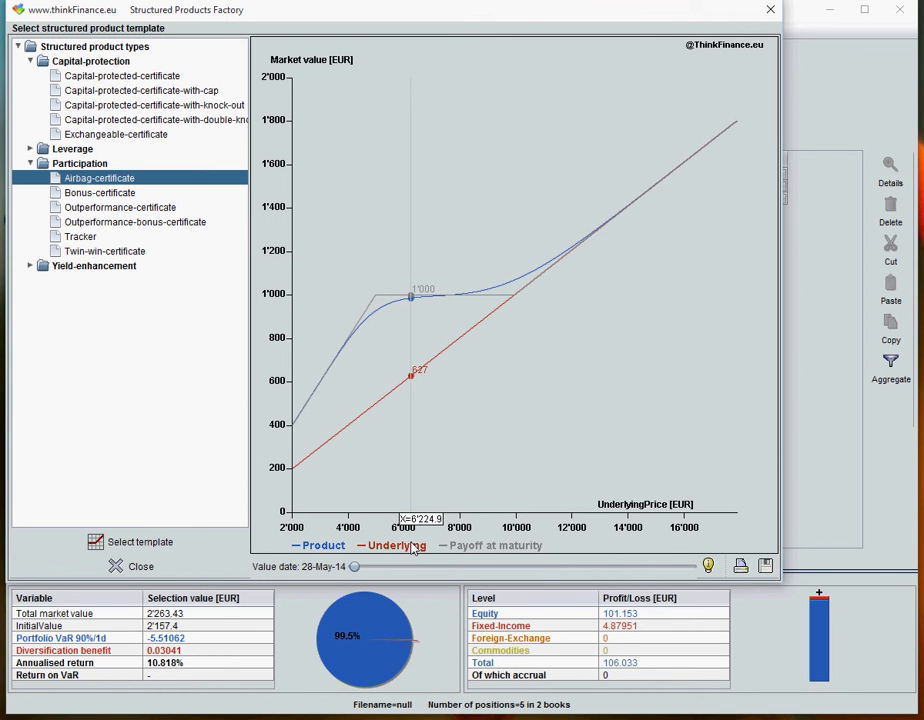
left_click(122, 197)
left_click(124, 207)
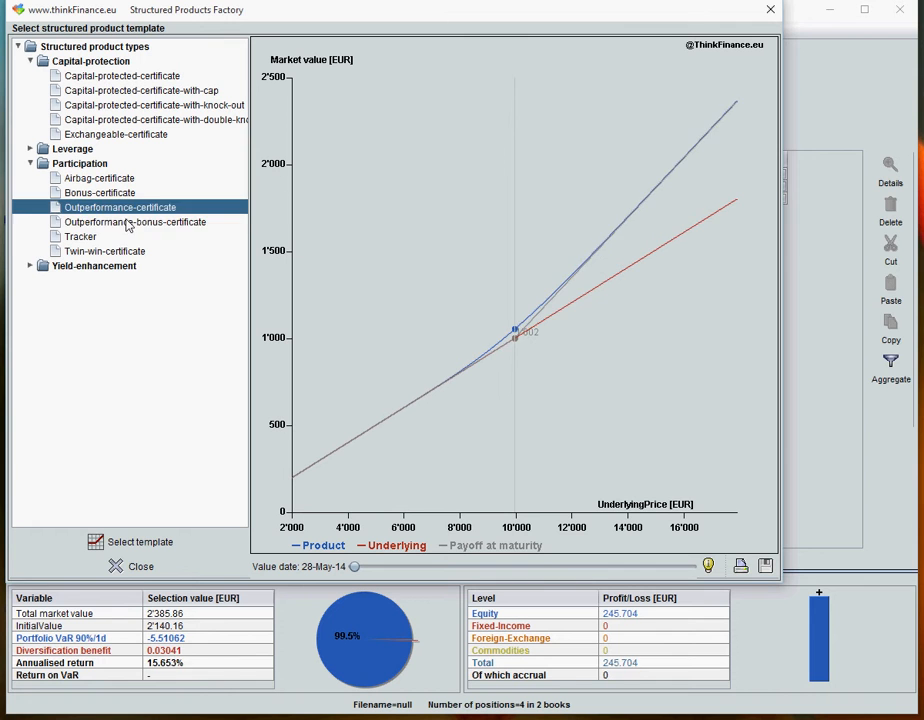
left_click(127, 222)
left_click(112, 255)
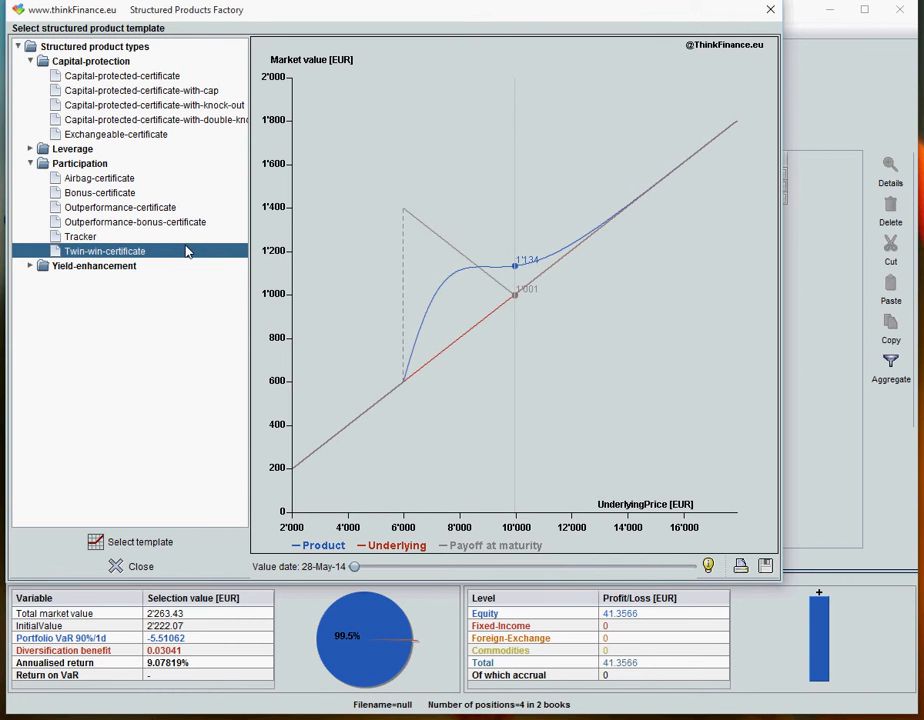
left_click(141, 544)
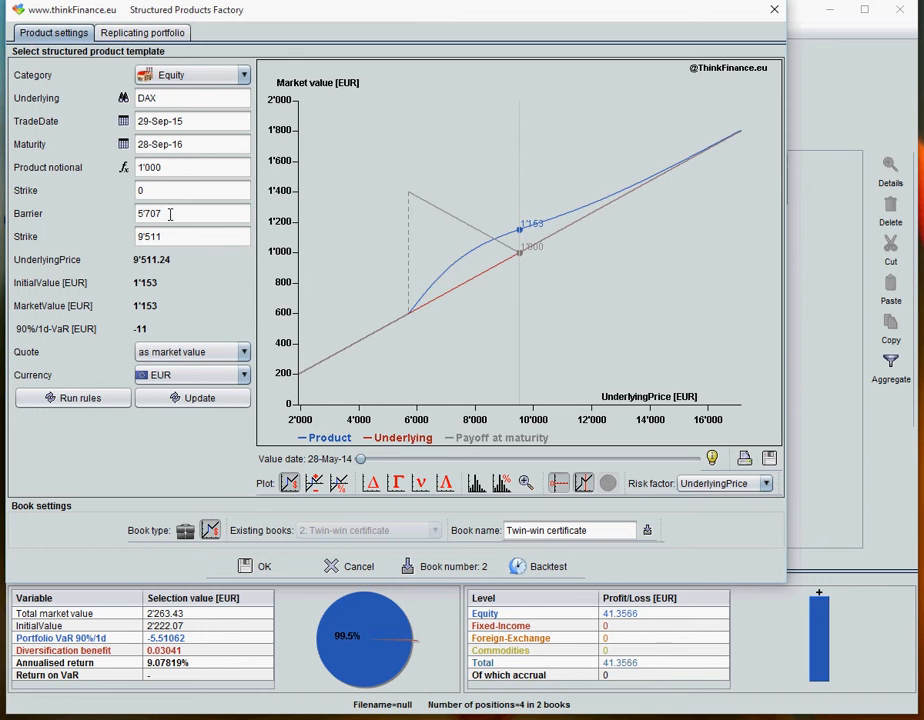
- Try a barrier of 4500 on the twin-win certificate, and run the rules to restore the template's barrier
left_click_drag(170, 213, 117, 212)
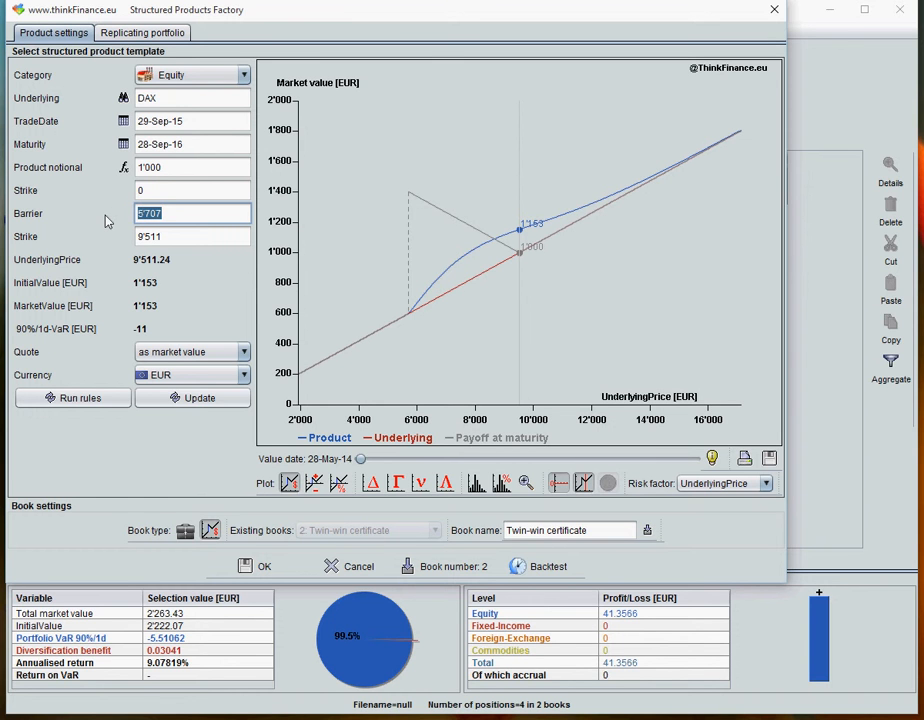
type("4500")
left_click(175, 399)
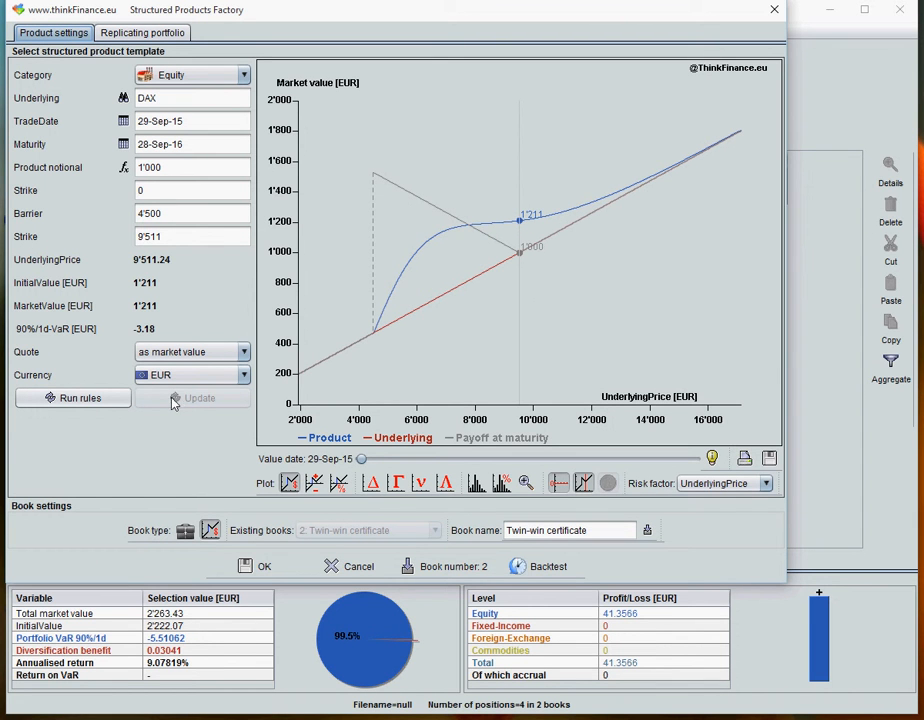
left_click(75, 399)
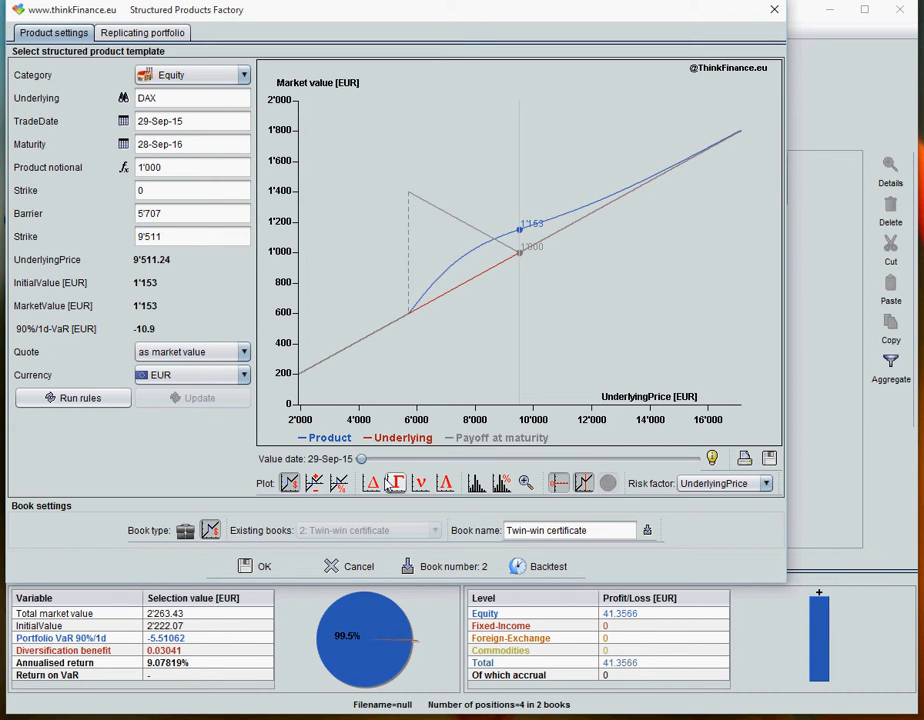
- Examine the product's profit/loss, return, delta, gamma, vega and leverage plots and the histogram of simulated scenarios
left_click(315, 484)
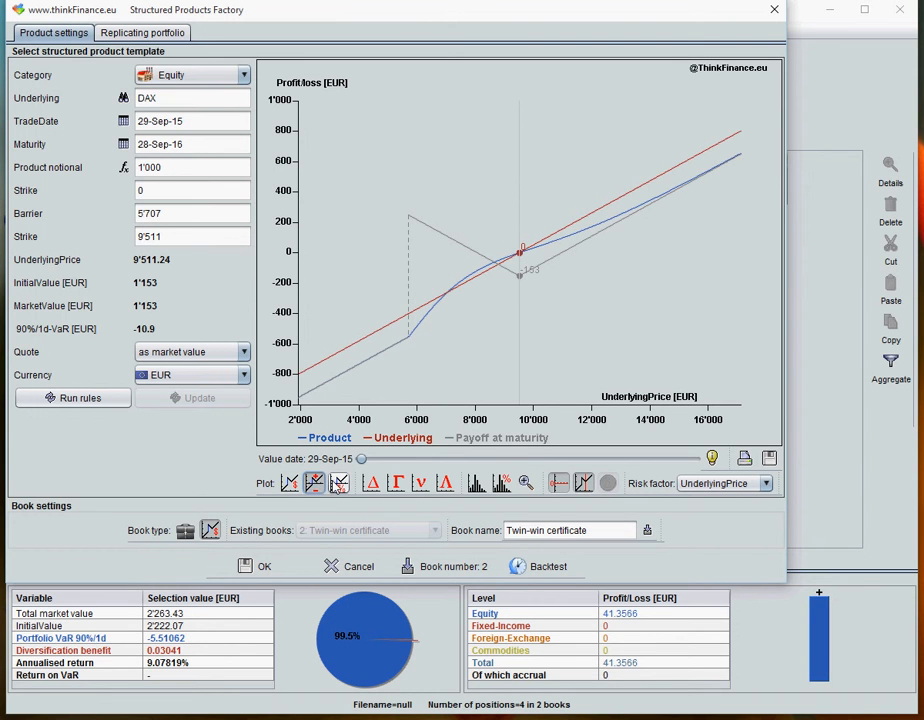
left_click(339, 484)
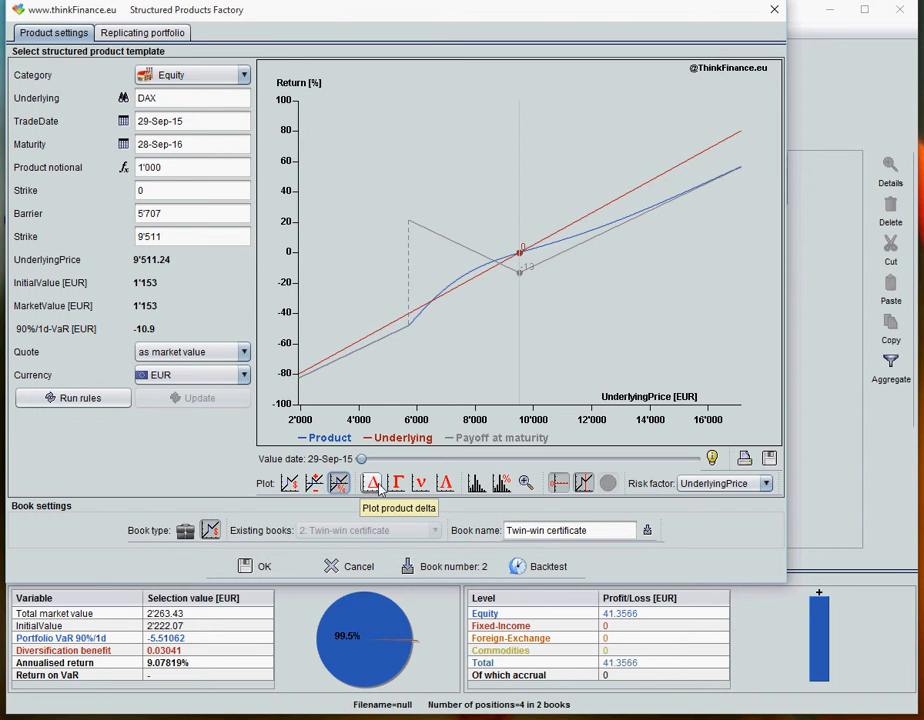
left_click(372, 484)
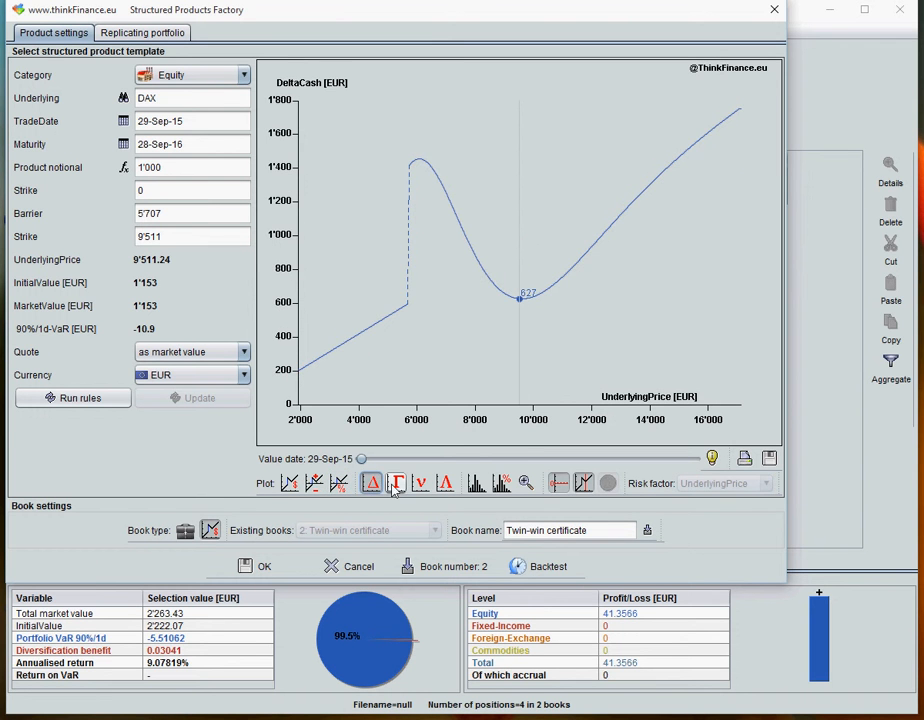
left_click(396, 485)
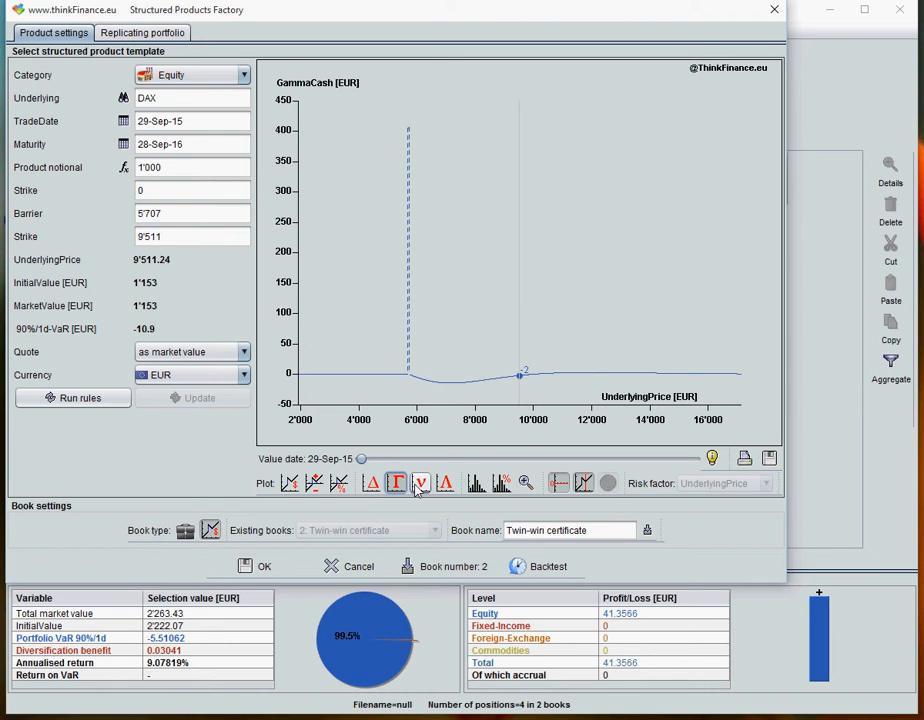
left_click(419, 485)
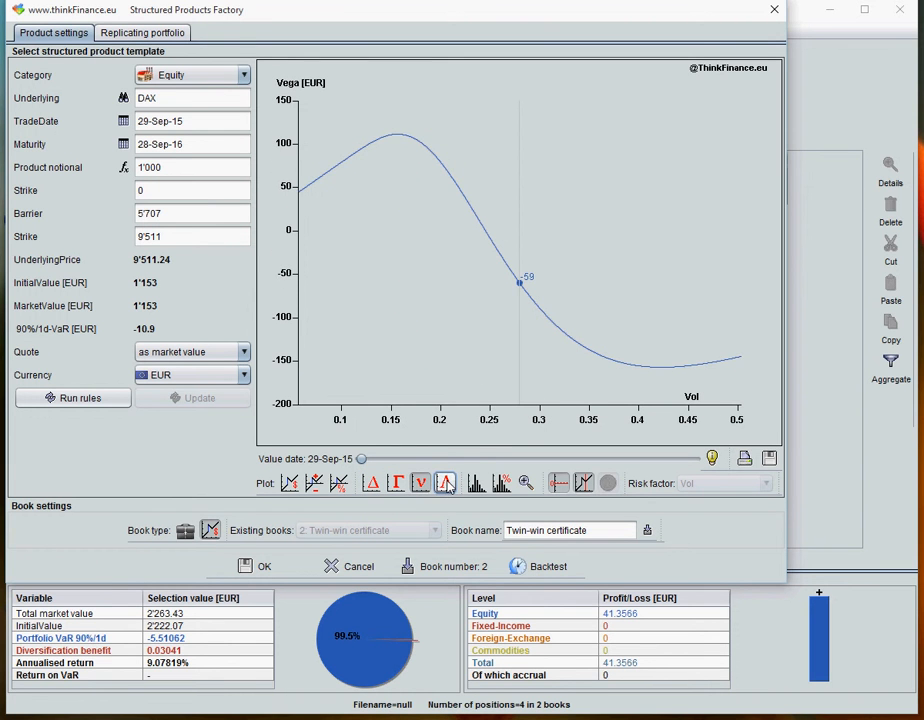
left_click(446, 485)
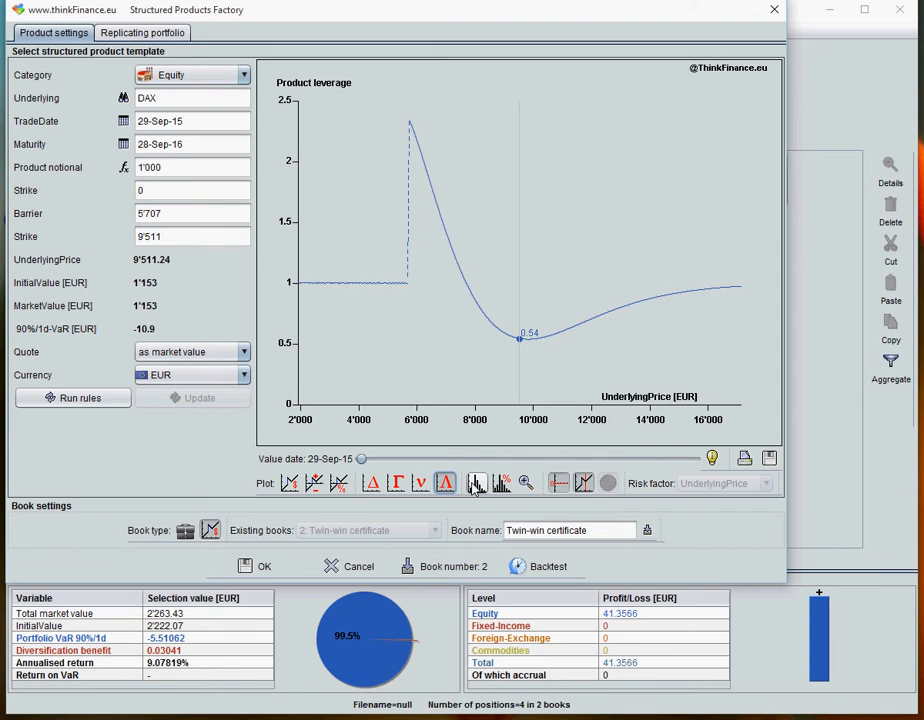
left_click(476, 485)
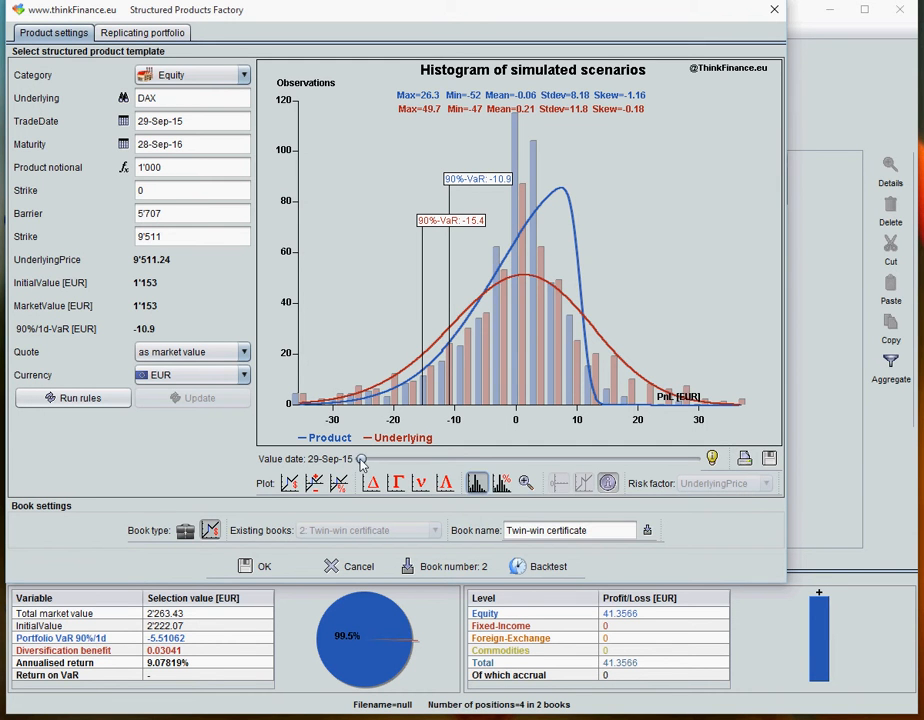
- Vary the value date to examine its effect on the scenario histogram and on the market value plot
mouse_move(361, 459)
left_mouse_down()
mouse_move(706, 462)
mouse_move(363, 459)
left_mouse_up()
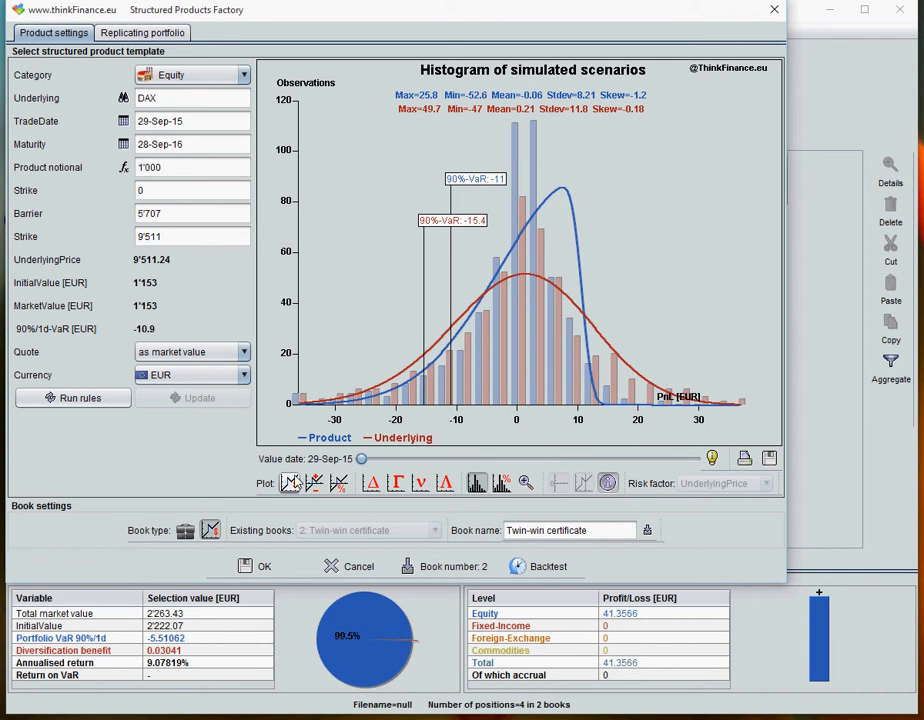
left_click(289, 483)
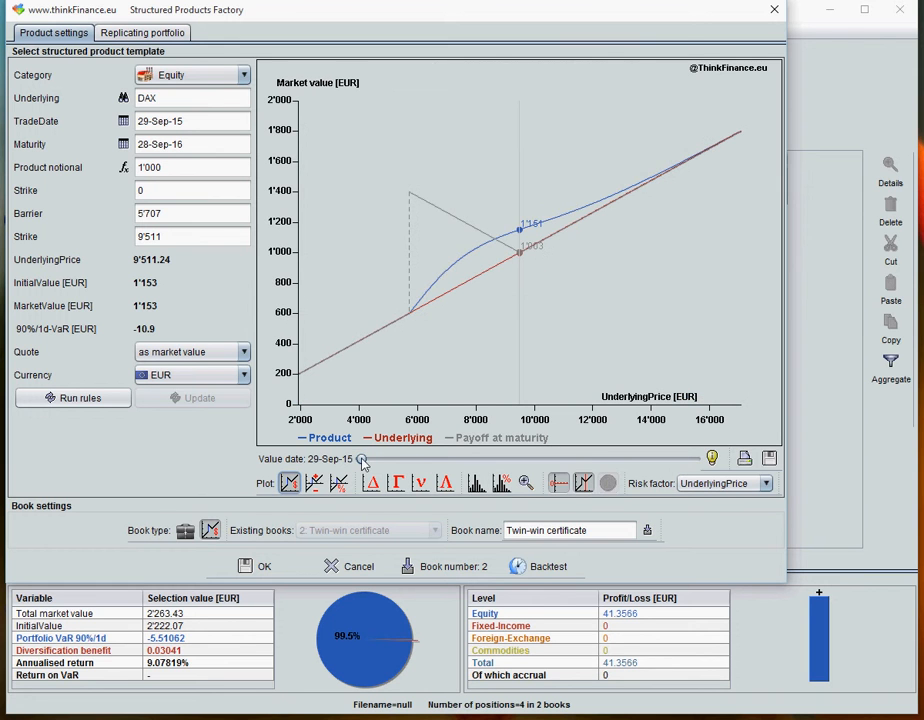
left_click_drag(364, 463, 338, 455)
- Simulate a scenario with underlying price +8%, volatility +11%, interest rates +5% and value date 21-Dec-15, and close the simulator
left_click(712, 459)
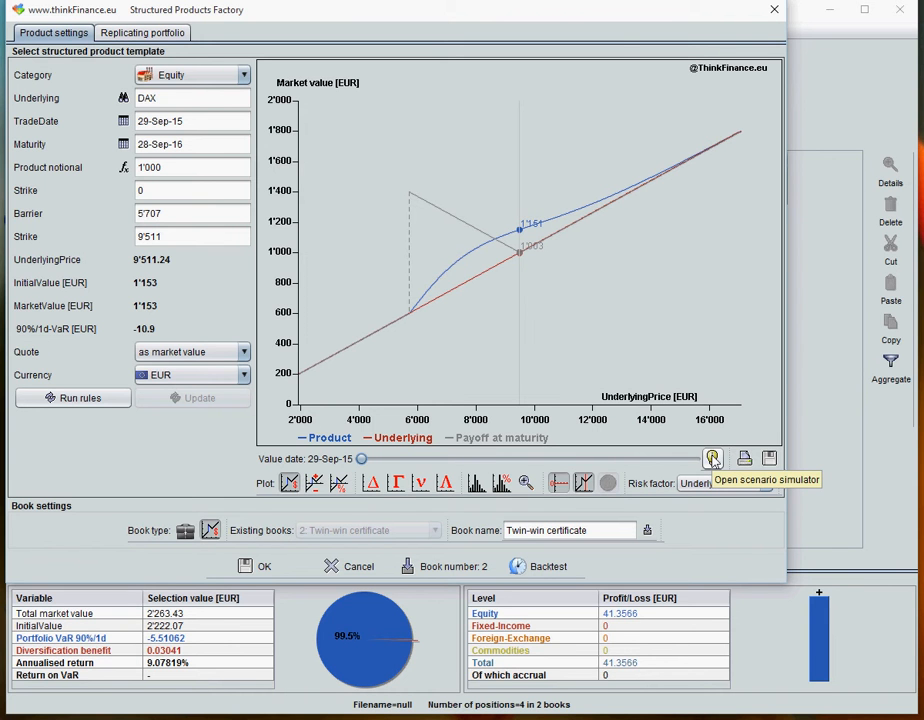
left_click(712, 459)
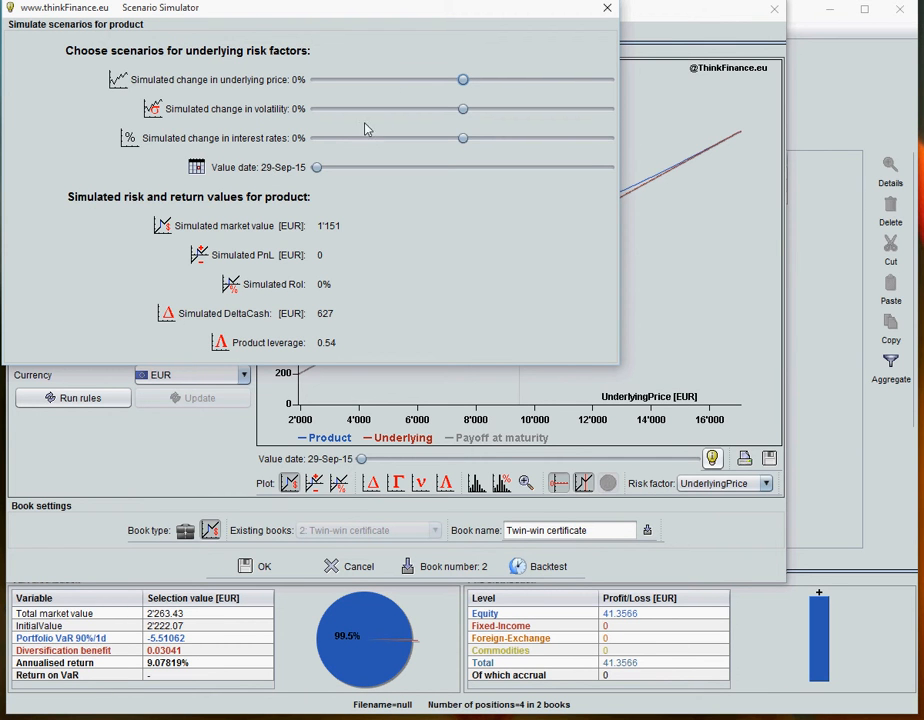
left_click_drag(464, 82, 477, 138)
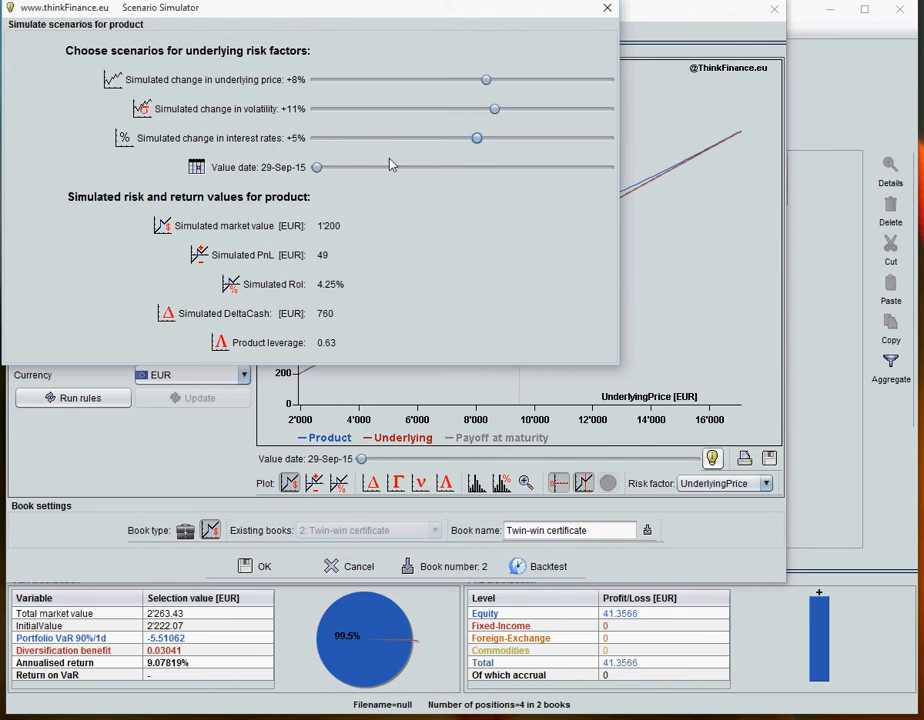
left_click_drag(318, 167, 385, 168)
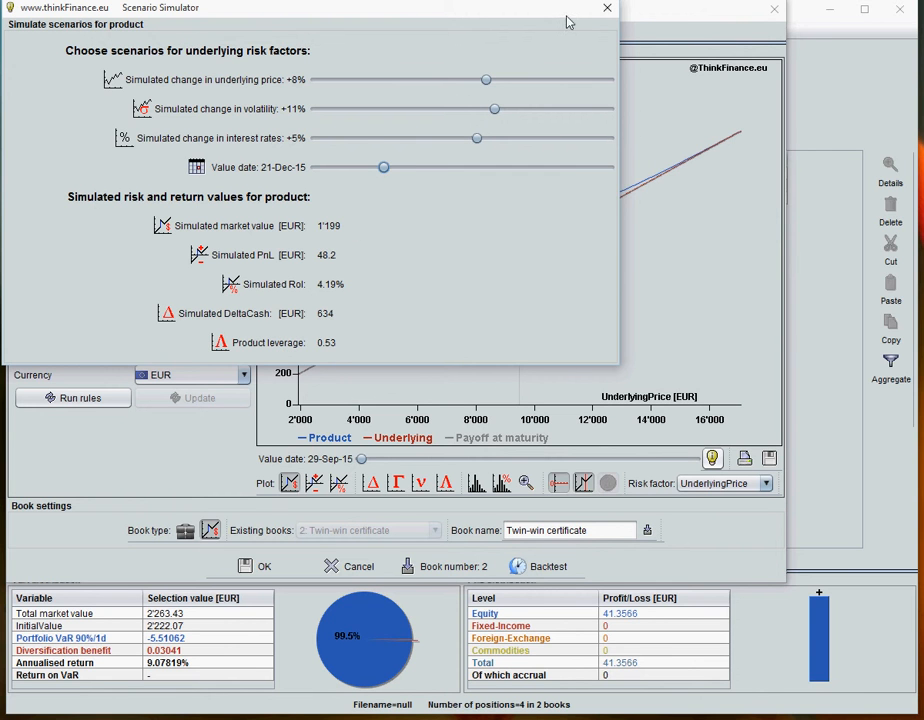
left_click(606, 10)
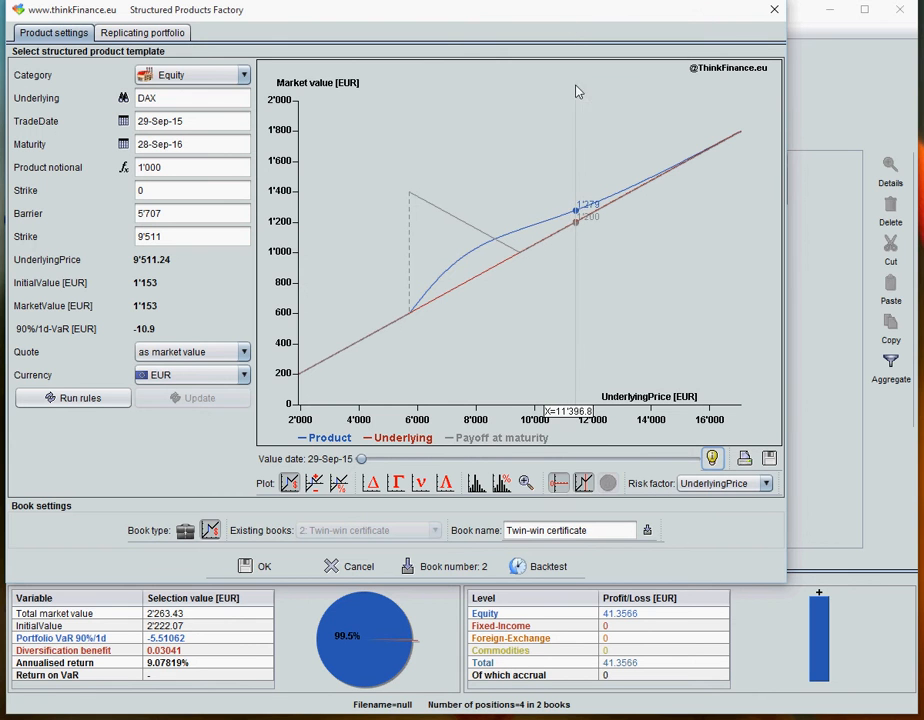
- Backtest the twin-win certificate with yearly re-balancing and reset/re-strike of bonds and derivatives, and close the backtester
left_click(535, 566)
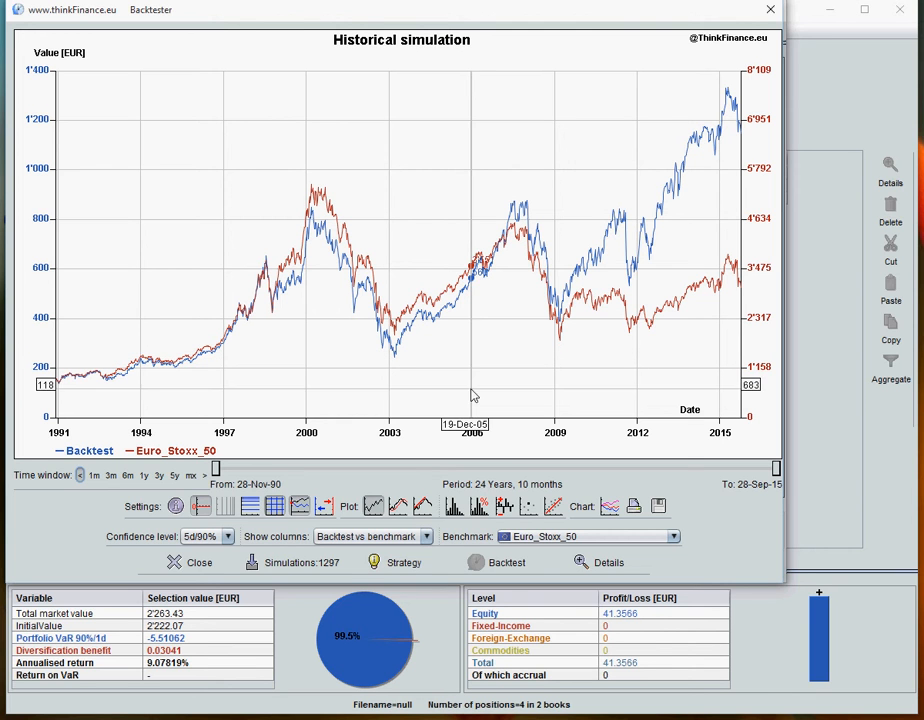
left_click(416, 563)
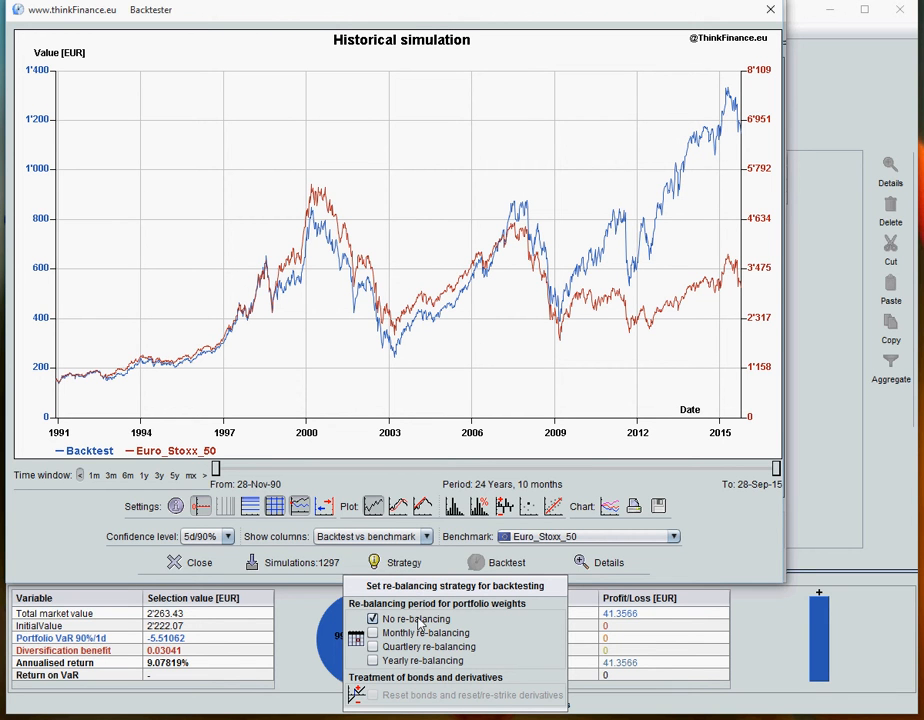
left_click(372, 661)
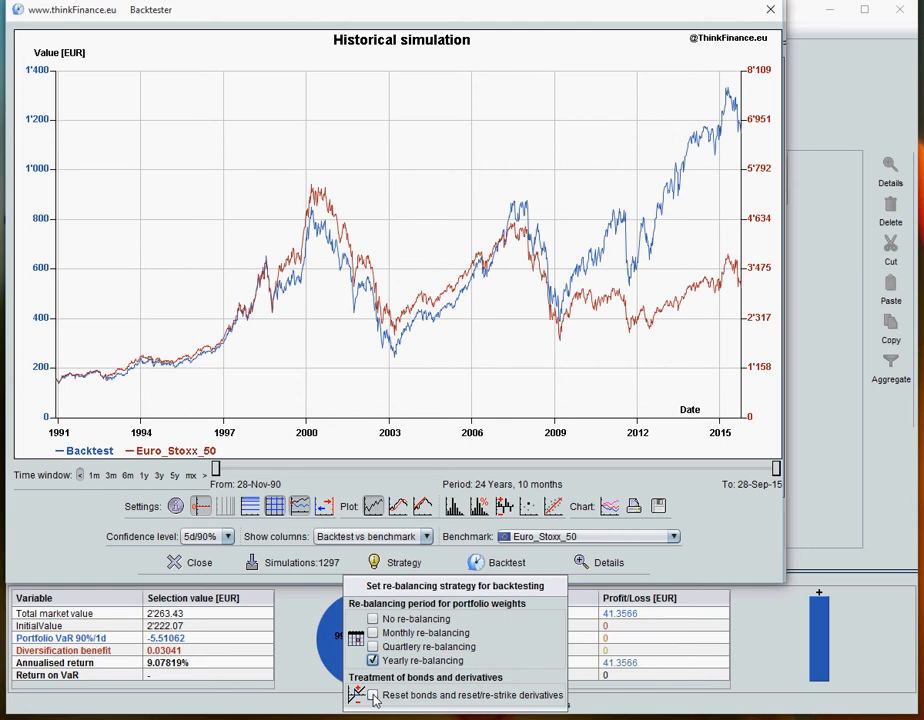
left_click(374, 696)
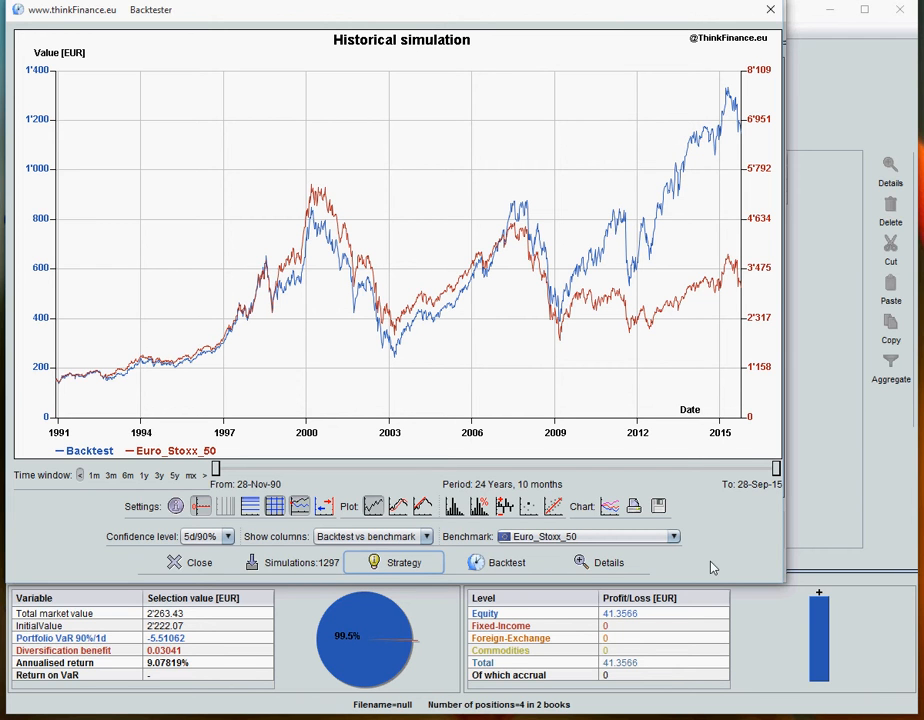
left_click(483, 567)
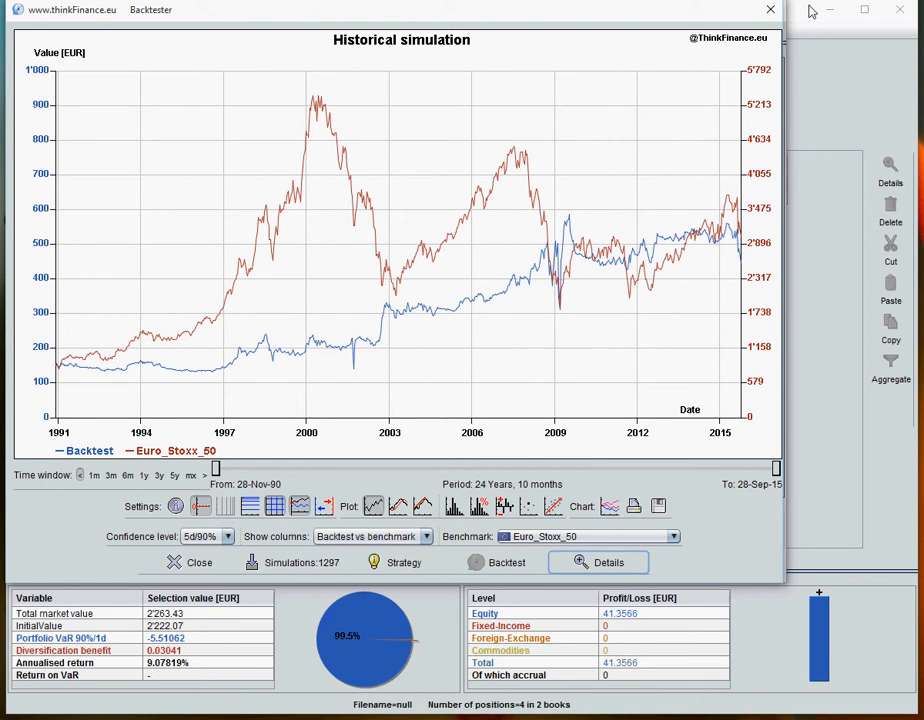
left_click(769, 10)
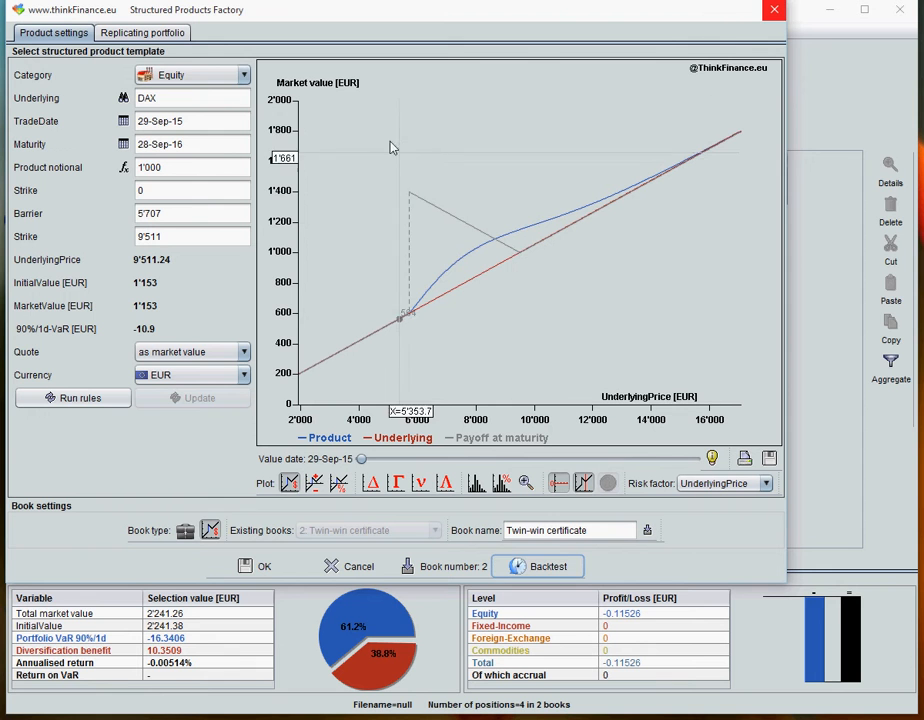
- Review the twin-win certificate's replicating portfolio and rule table, and accept the product into the portfolio
left_click(160, 36)
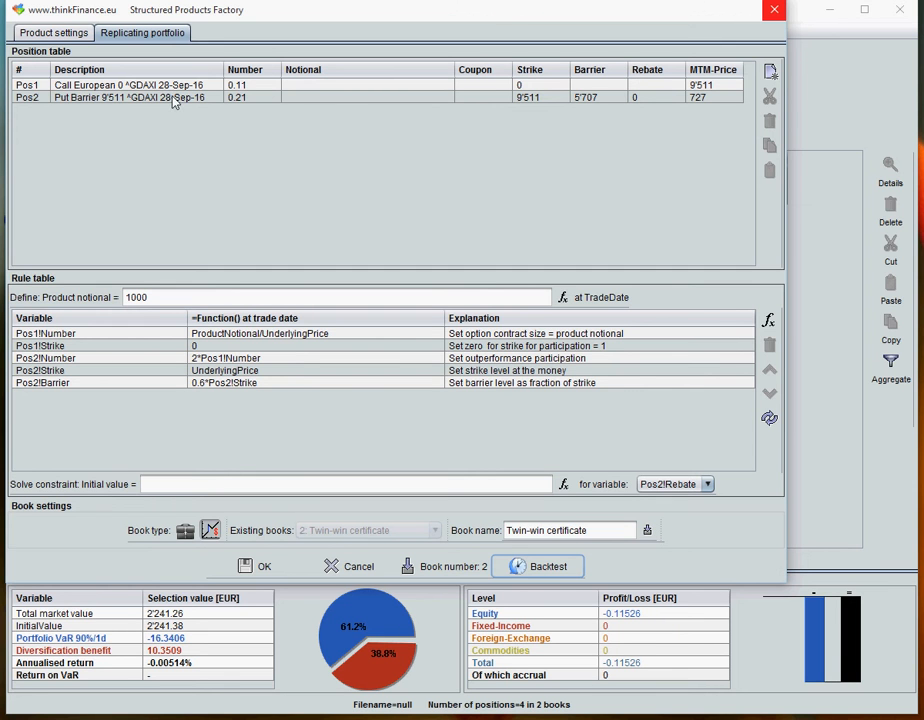
left_click(56, 33)
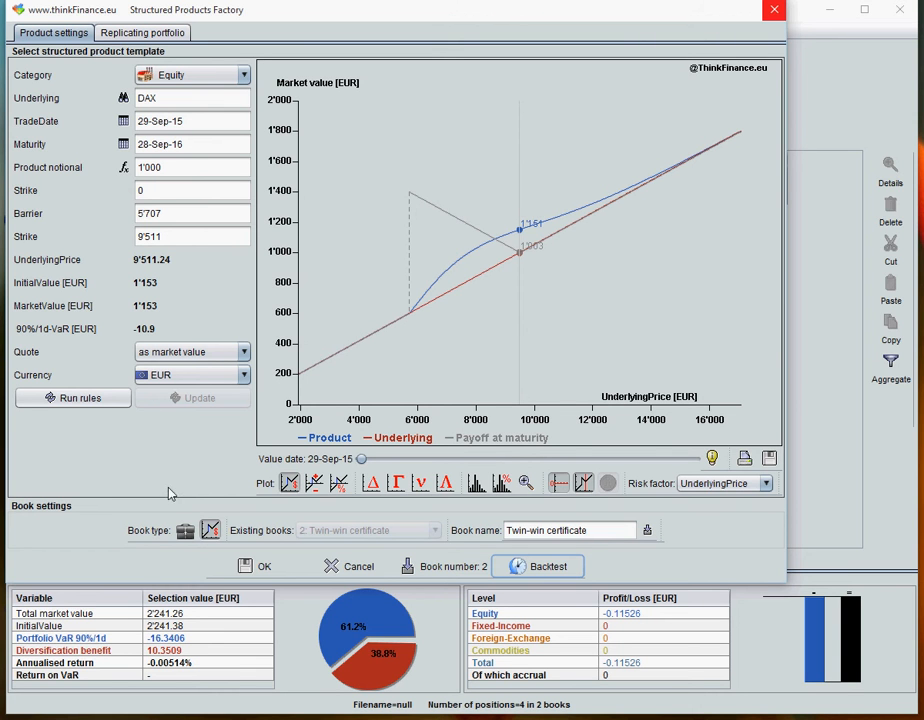
left_click(257, 567)
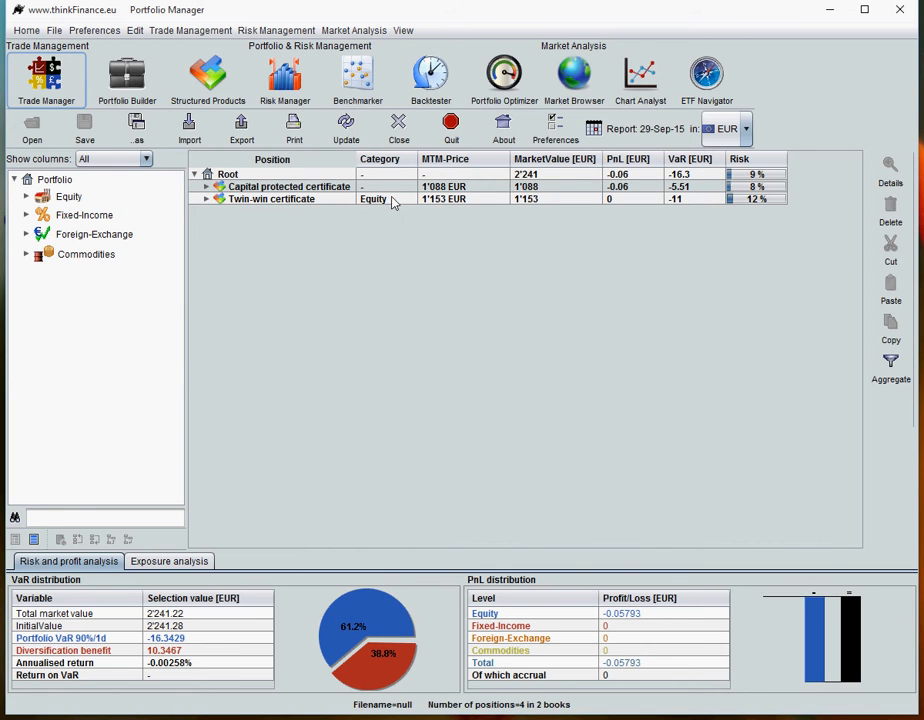
- Examine the portfolio's Value-at-Risk histogram in the Risk Manager with a granularity of 50, shown book by book
left_click(299, 92)
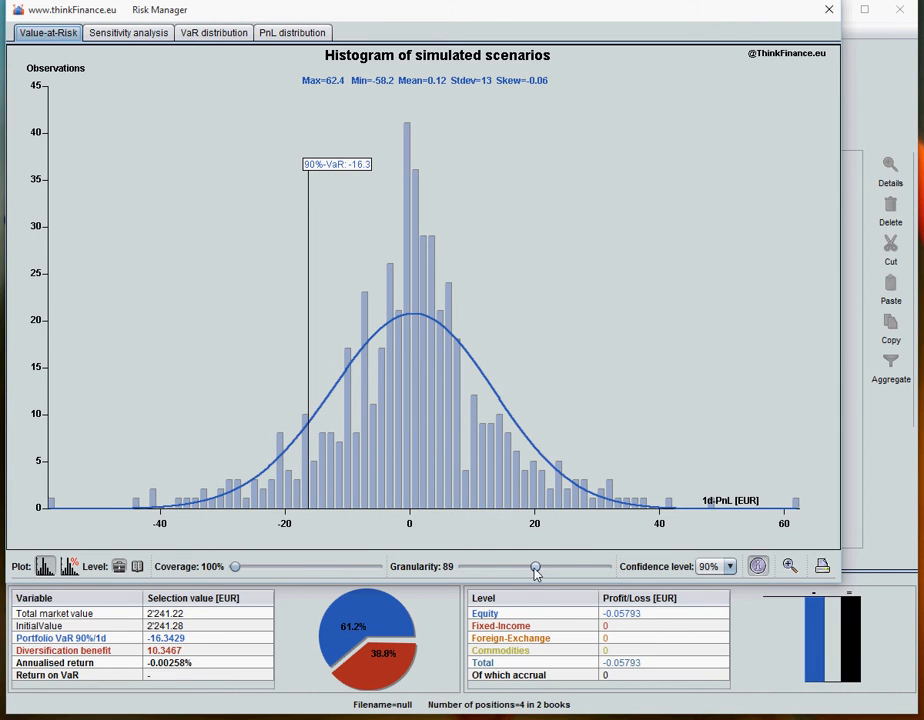
left_click_drag(535, 566, 501, 569)
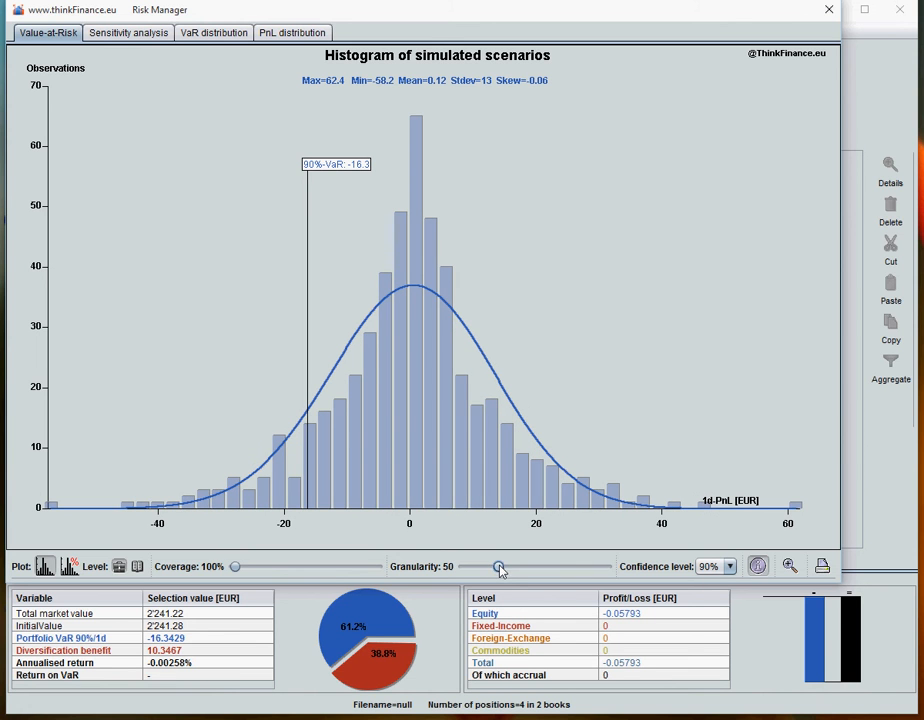
left_click(138, 567)
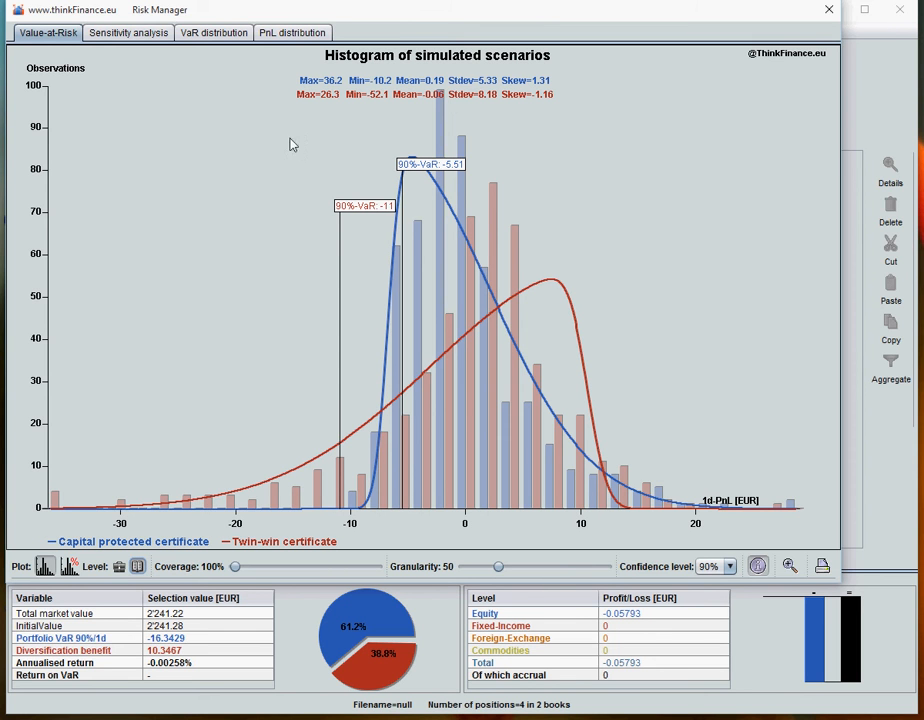
- Compare the price sensitivity of both certificates to the underlying price book by book, and close the Risk Manager
left_click(123, 38)
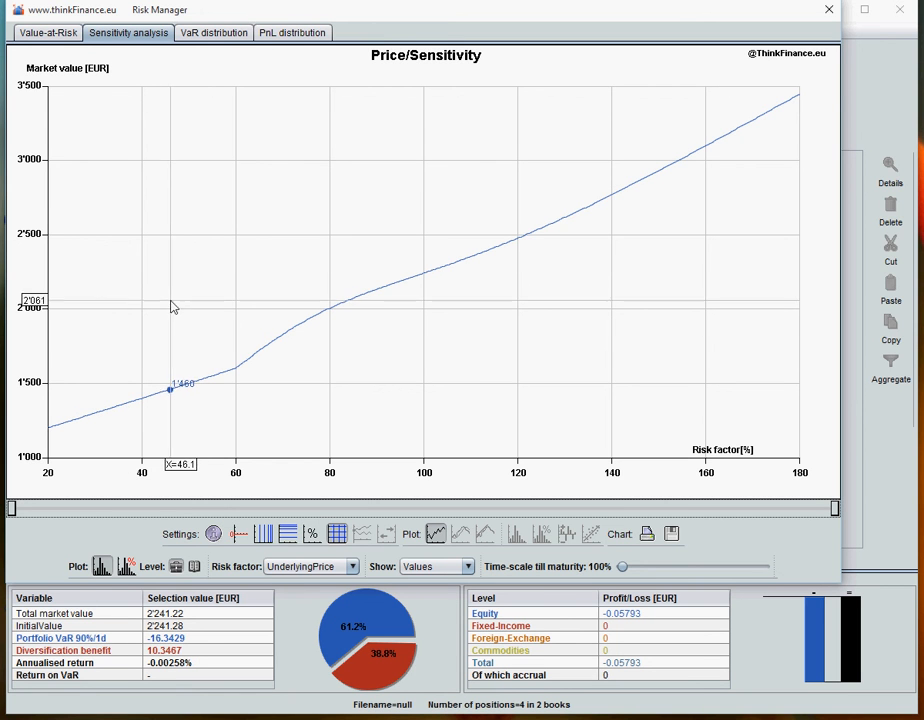
left_click(195, 567)
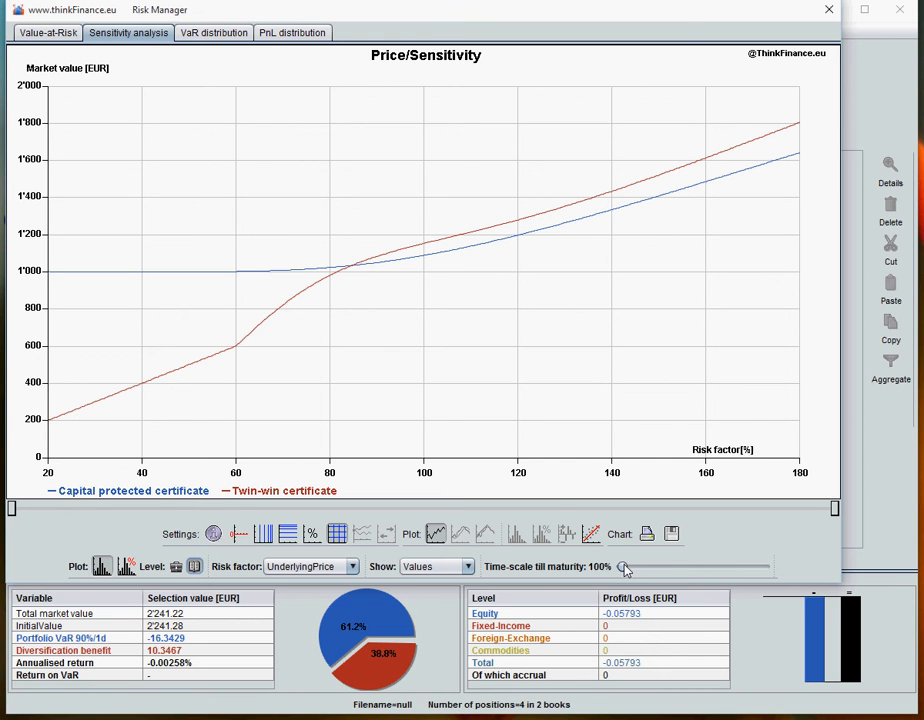
mouse_move(624, 567)
left_mouse_down()
mouse_move(793, 573)
mouse_move(619, 567)
left_mouse_up()
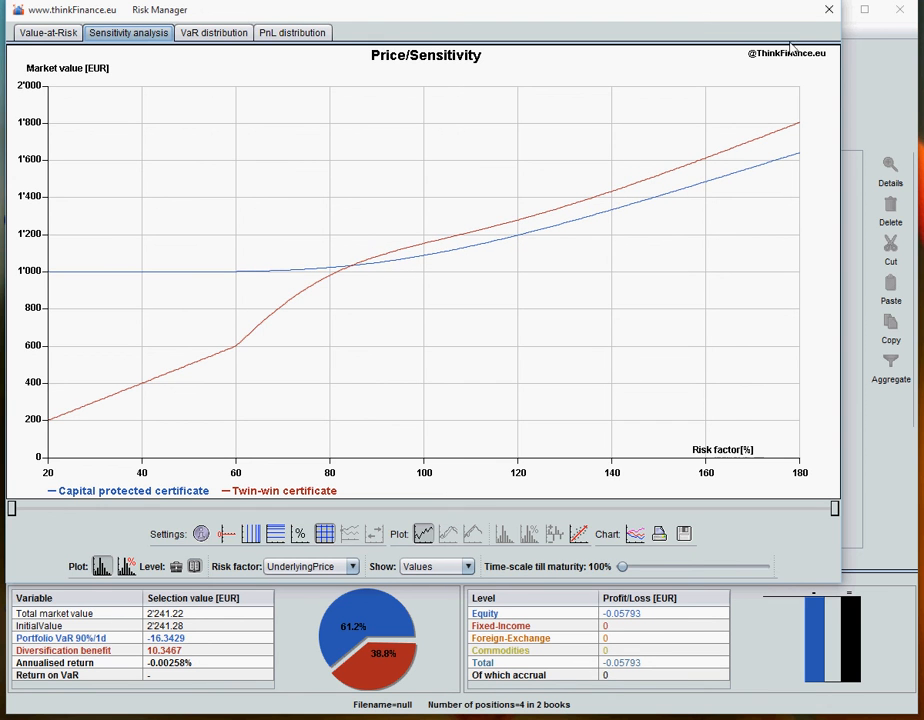
left_click(826, 12)
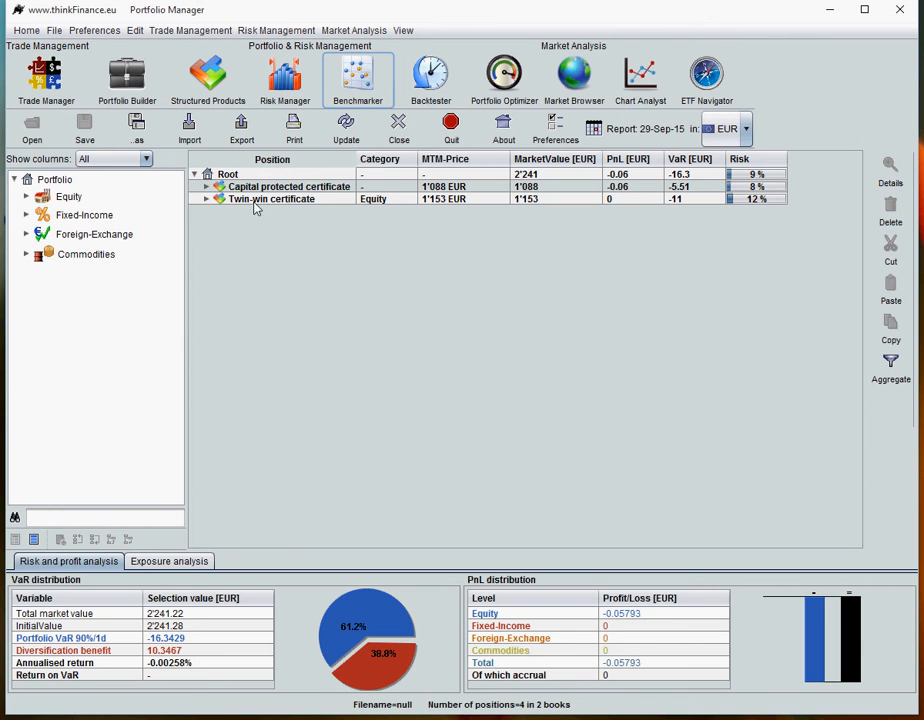
- Expand the capital protected certificate and the twin-win certificate in the position tree to view their component positions
left_click(206, 187)
left_click(207, 223)
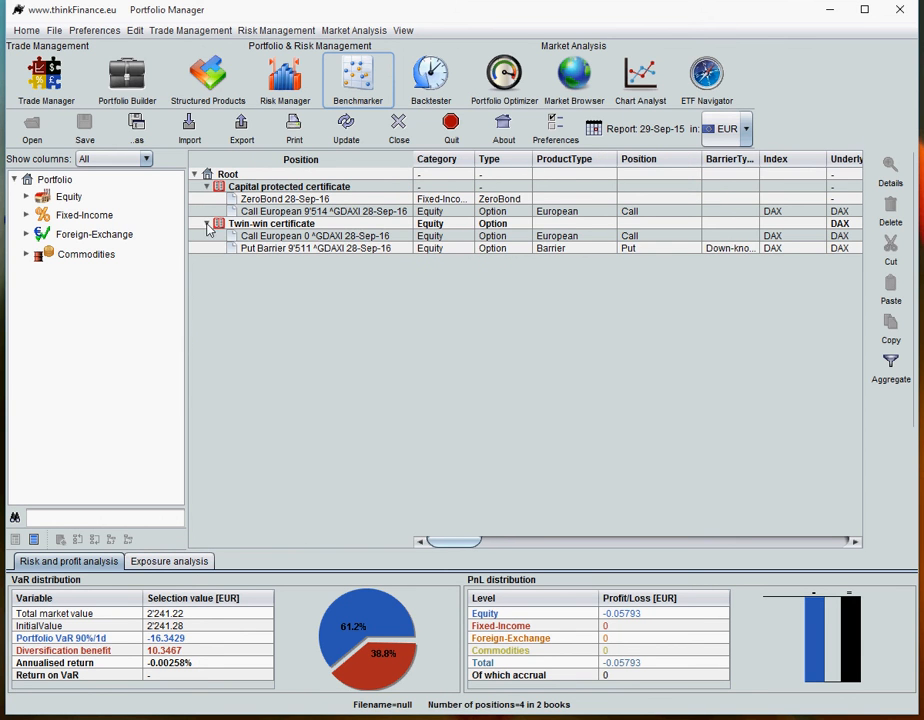